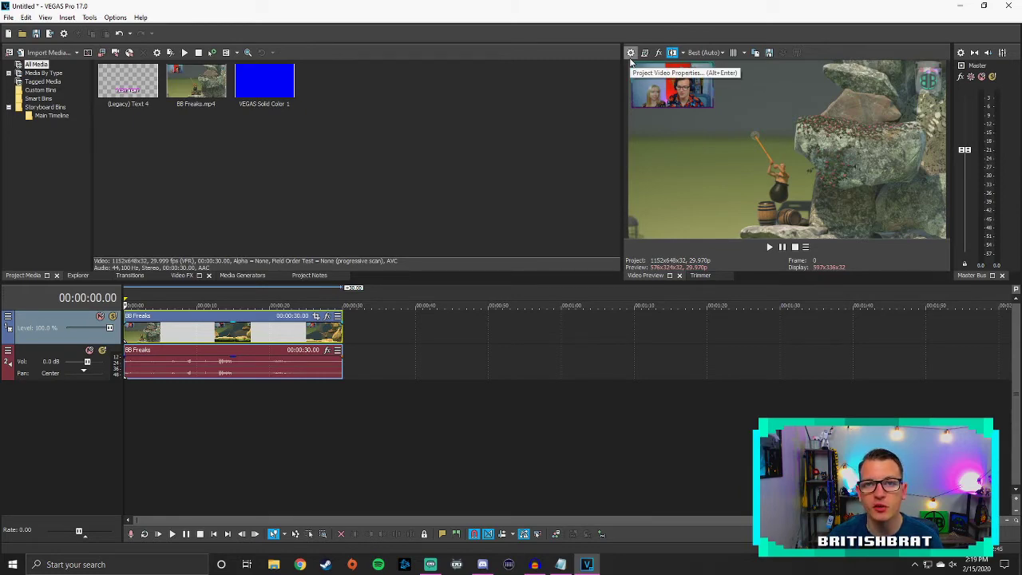
# Choose the Instagram template for the project's video properties, keeping its frame rate at 24.000 (Film).
pyautogui.click(631, 60)
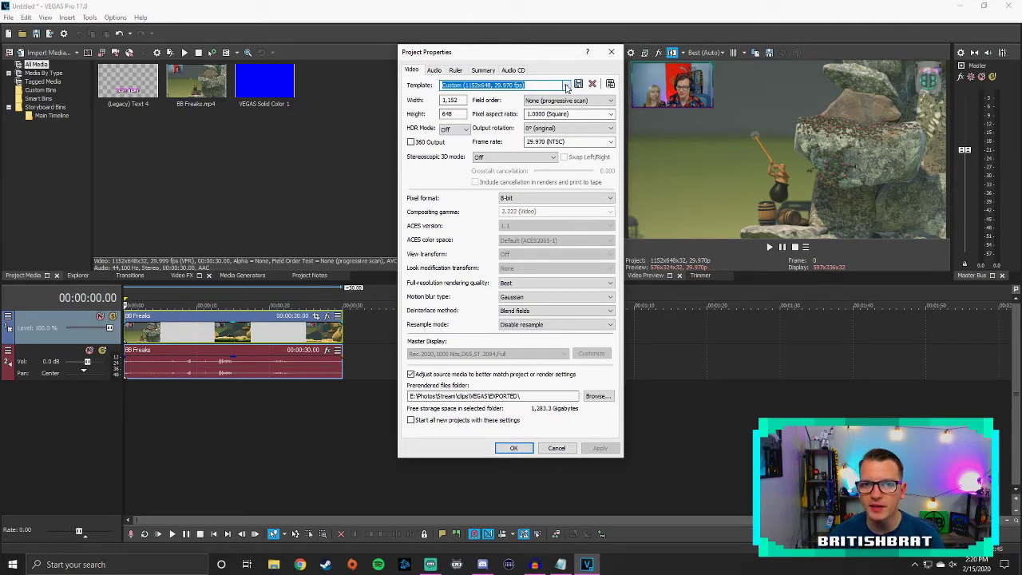
pyautogui.click(567, 85)
pyautogui.click(458, 223)
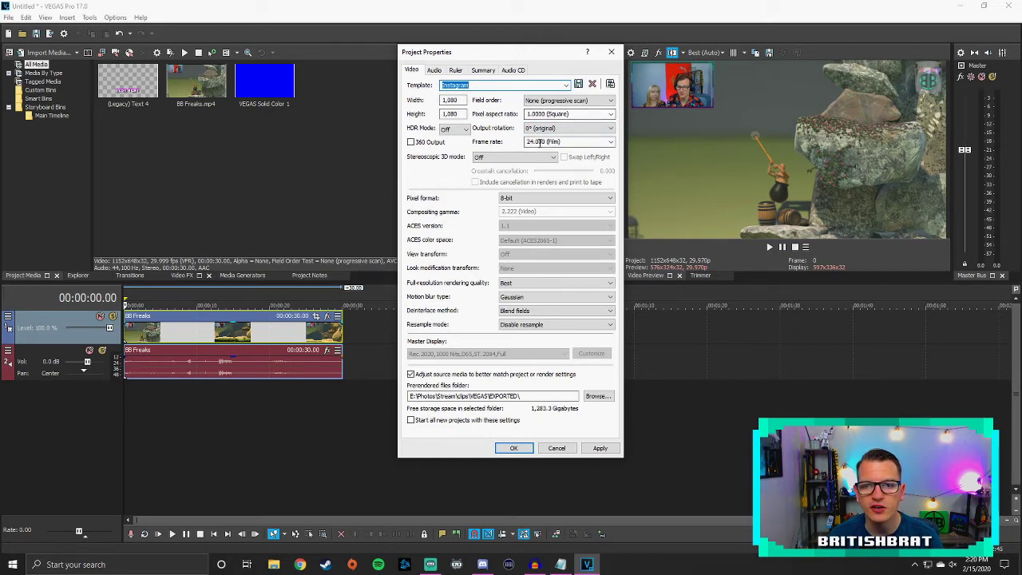
pyautogui.click(610, 142)
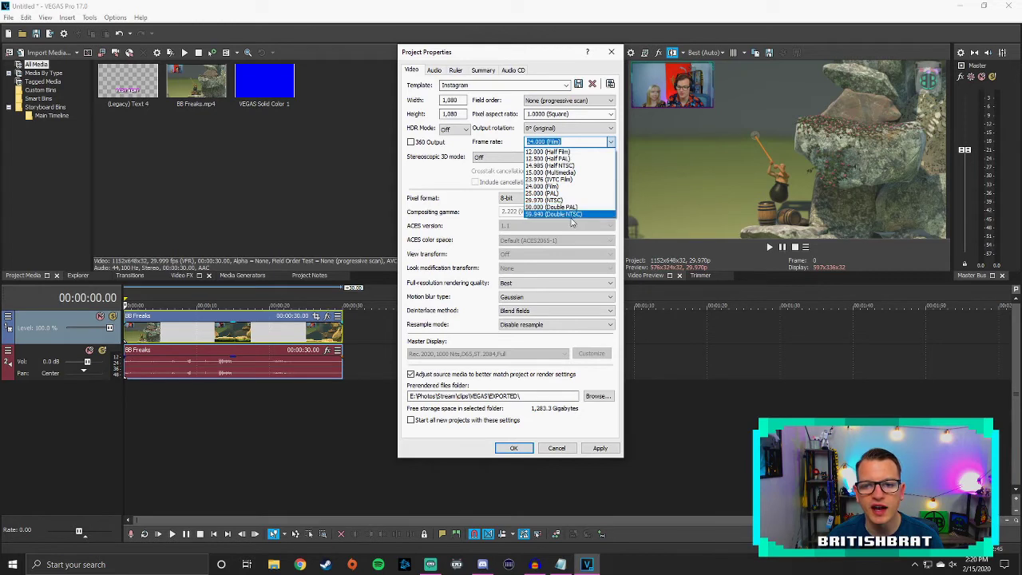
pyautogui.click(416, 186)
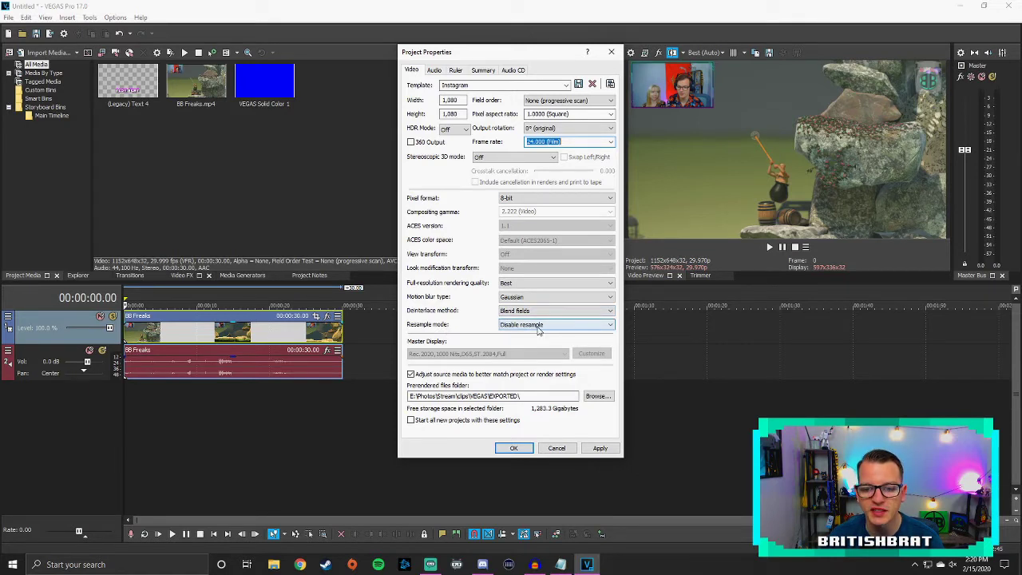
# Review the audio, ruler, summary and Audio CD project properties, and apply the Instagram project settings.
pyautogui.click(433, 70)
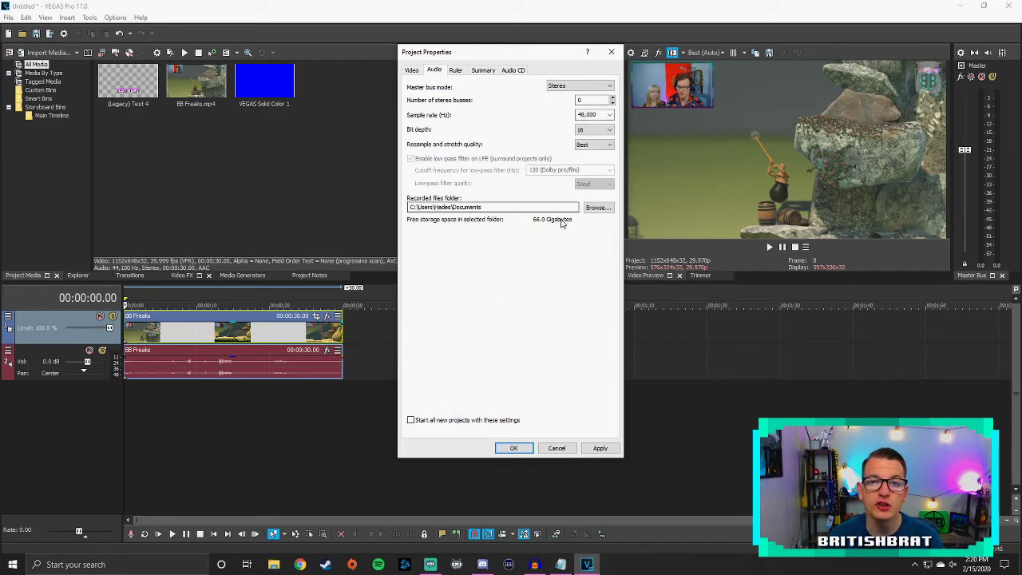
pyautogui.click(456, 71)
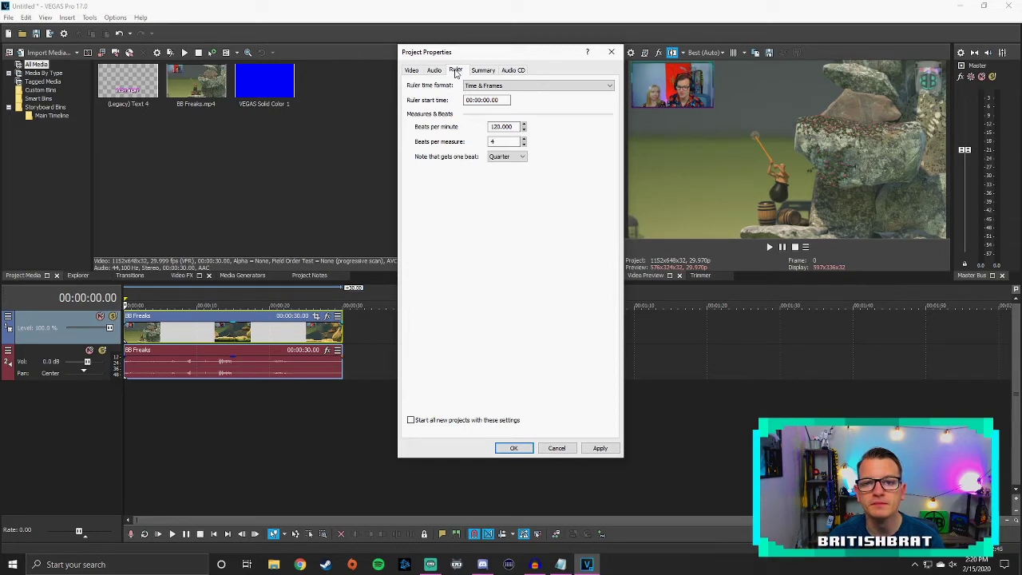
pyautogui.click(479, 74)
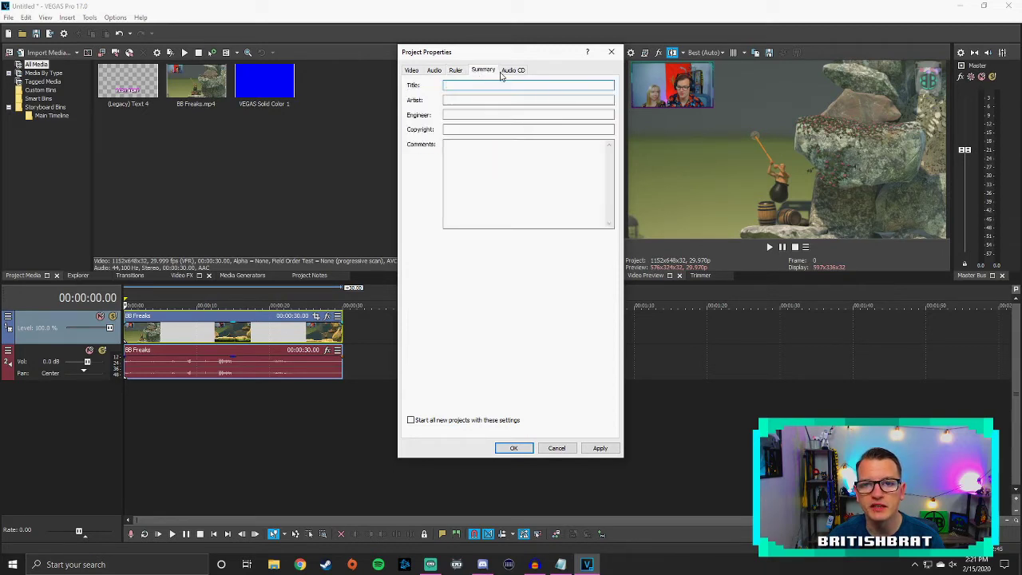
pyautogui.click(512, 71)
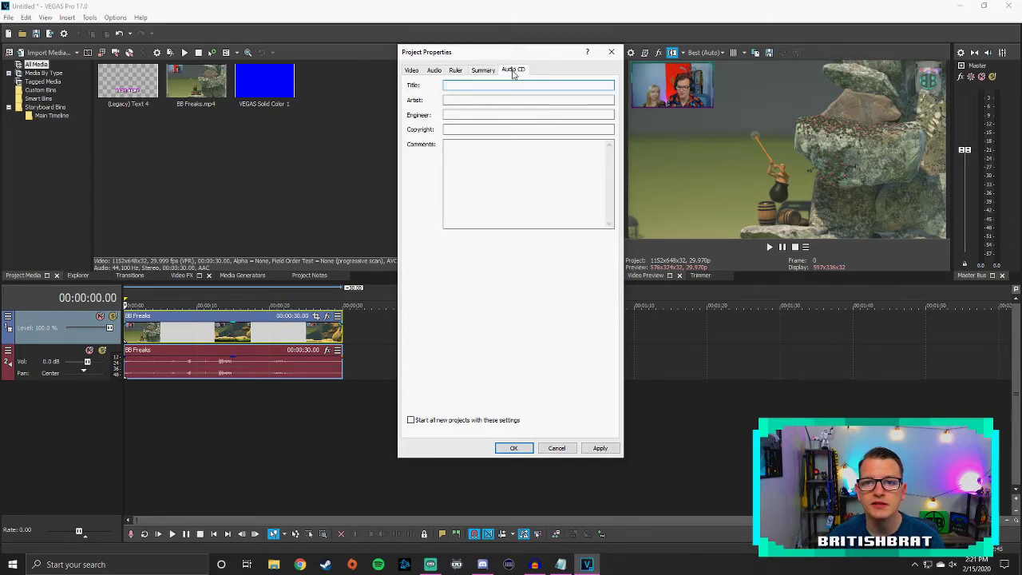
pyautogui.click(412, 70)
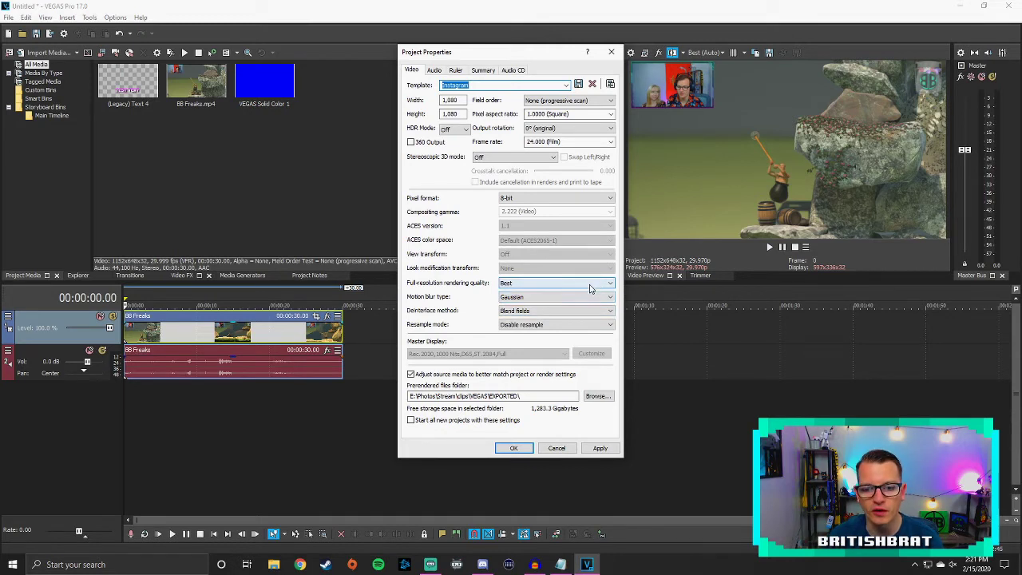
pyautogui.click(601, 449)
pyautogui.click(518, 449)
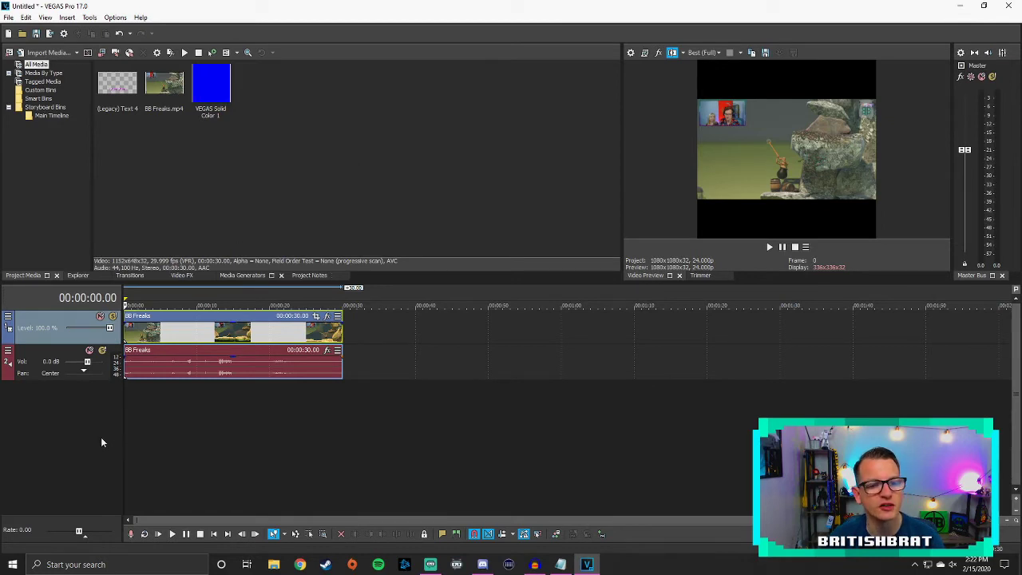
# Insert a new video track and place it below the BB Freaks video and audio tracks.
pyautogui.rightClick(80, 432)
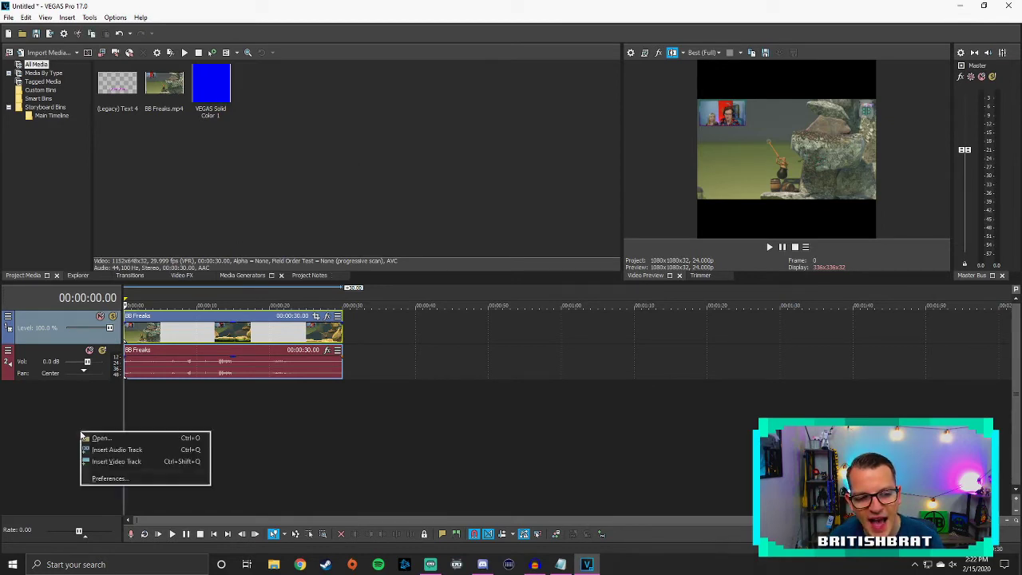
pyautogui.click(112, 464)
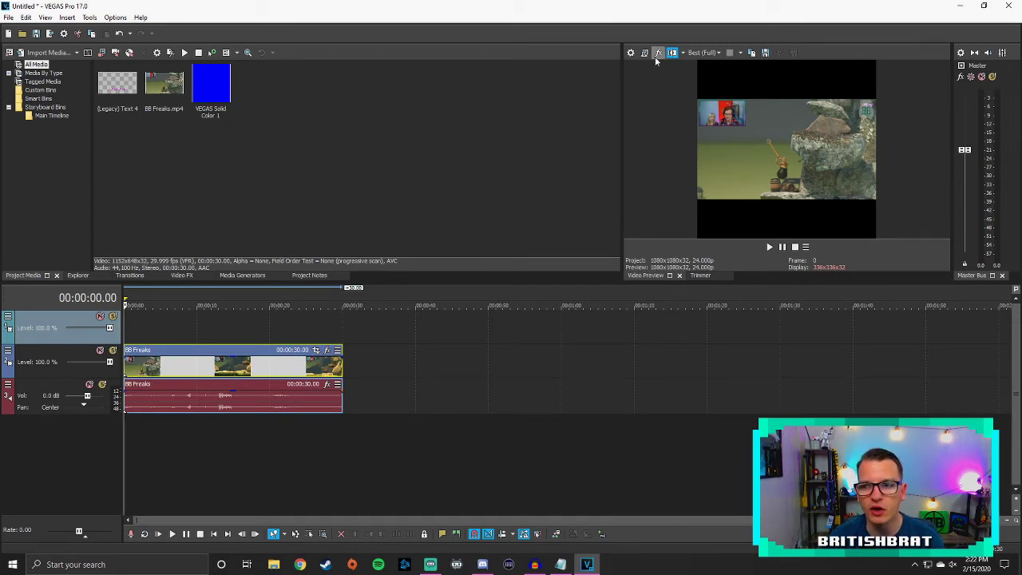
pyautogui.moveTo(59, 341); pyautogui.dragTo(65, 425)
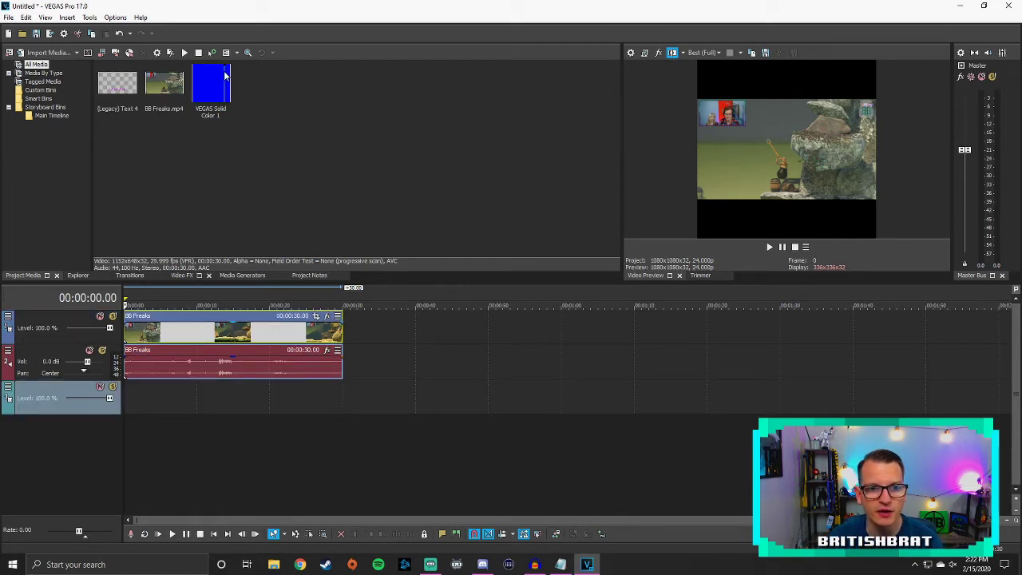
# Add the Blue Solid Color preset at the start of the lowest track and extend it to the end of the BB Freaks clip.
pyautogui.click(248, 277)
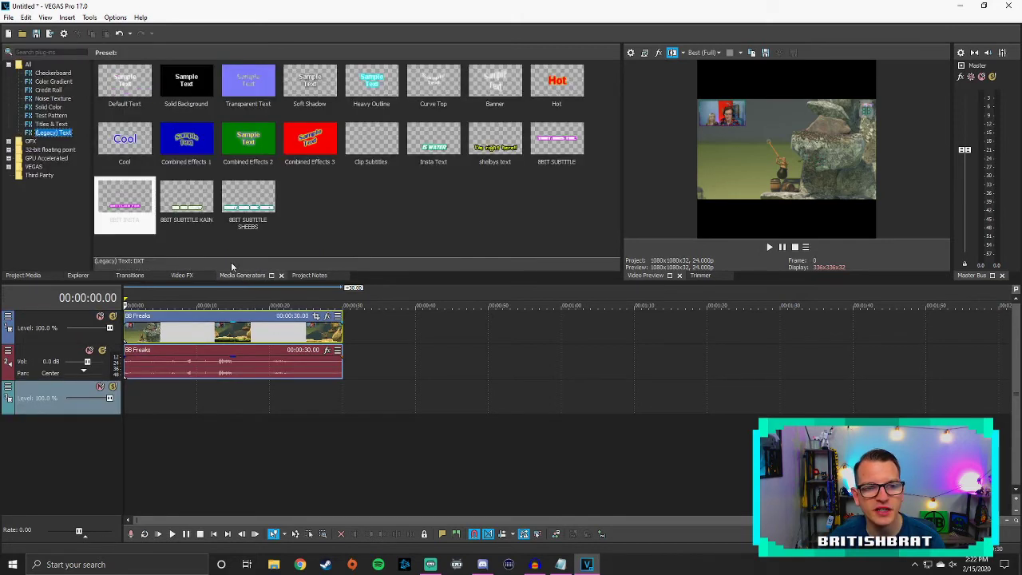
pyautogui.click(50, 107)
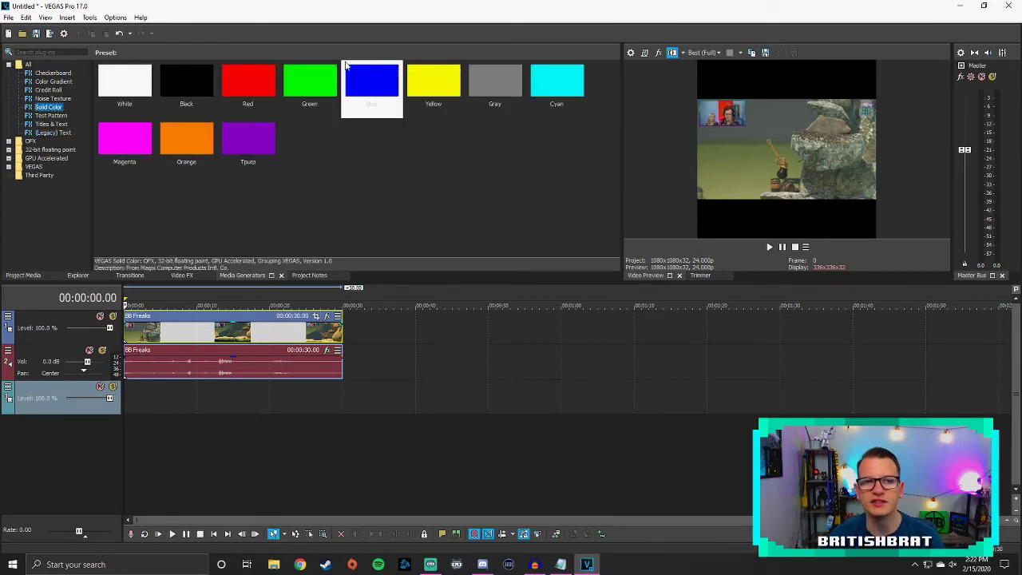
pyautogui.click(49, 116)
pyautogui.click(51, 124)
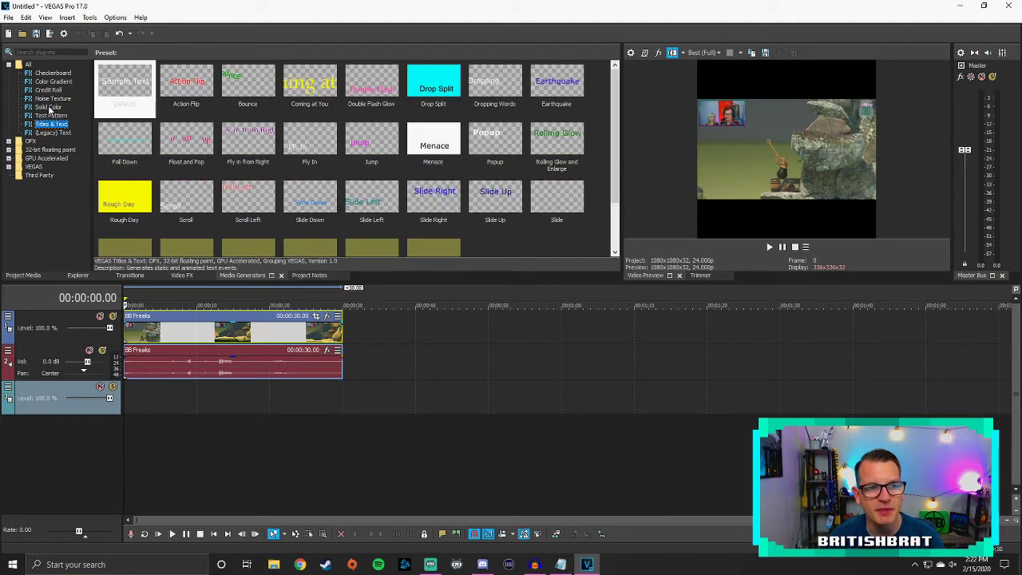
pyautogui.click(53, 81)
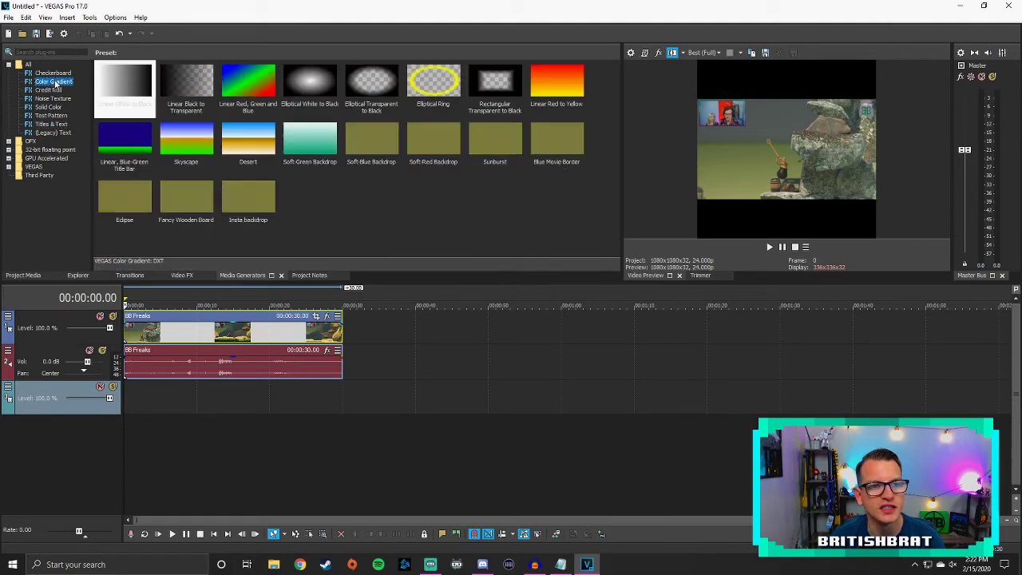
pyautogui.click(52, 72)
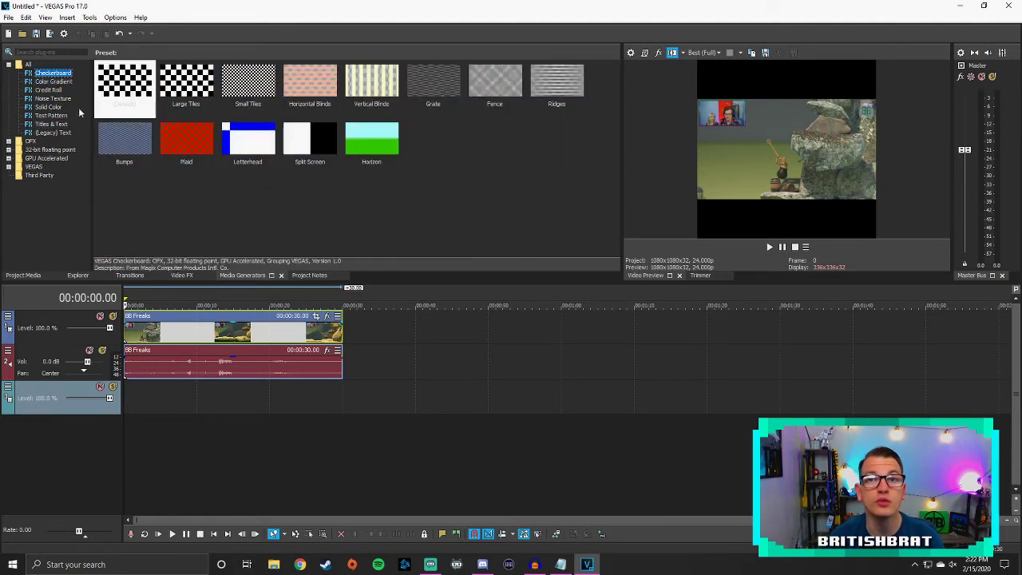
pyautogui.click(46, 107)
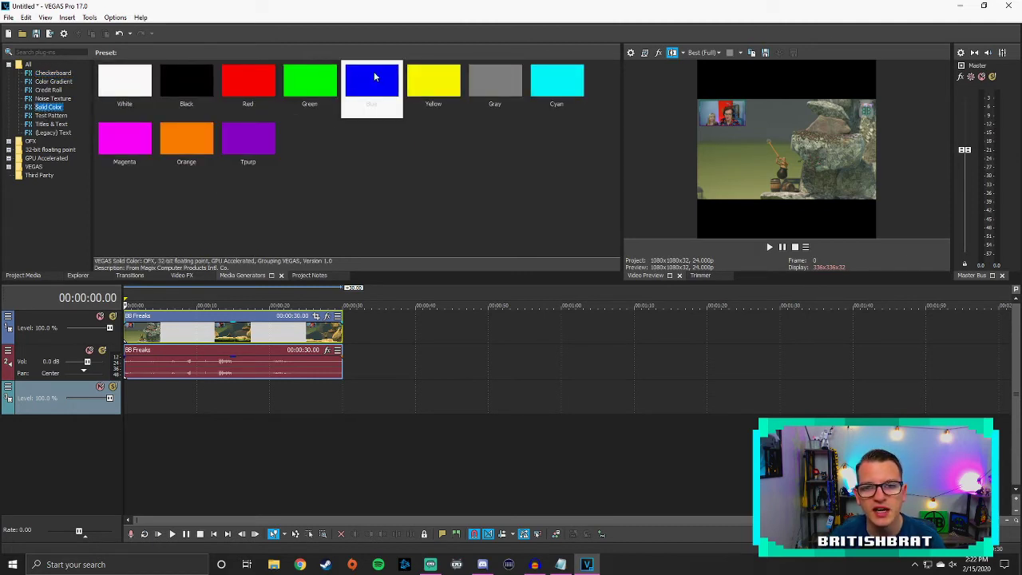
pyautogui.moveTo(376, 80); pyautogui.dragTo(126, 413)
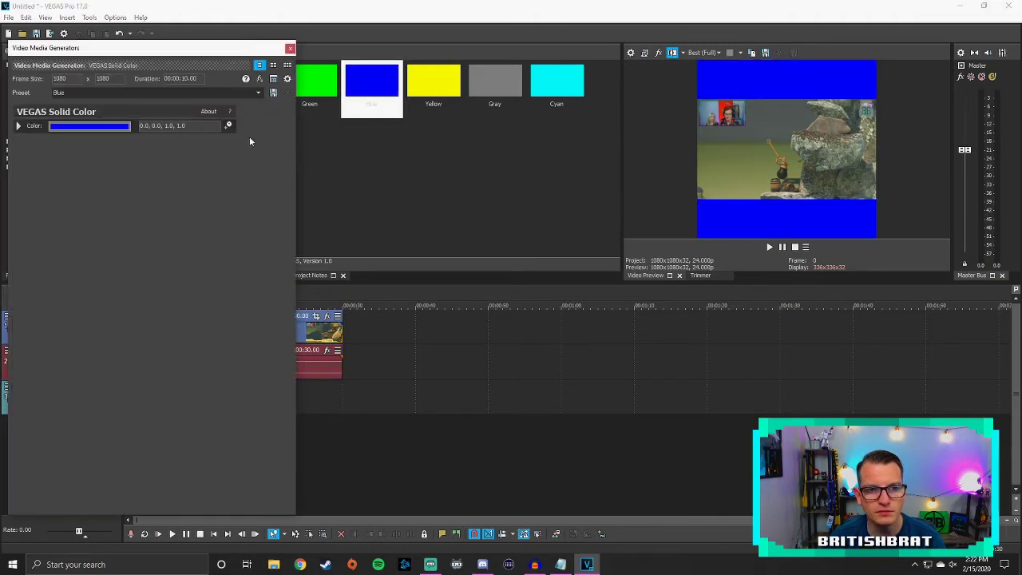
pyautogui.click(289, 50)
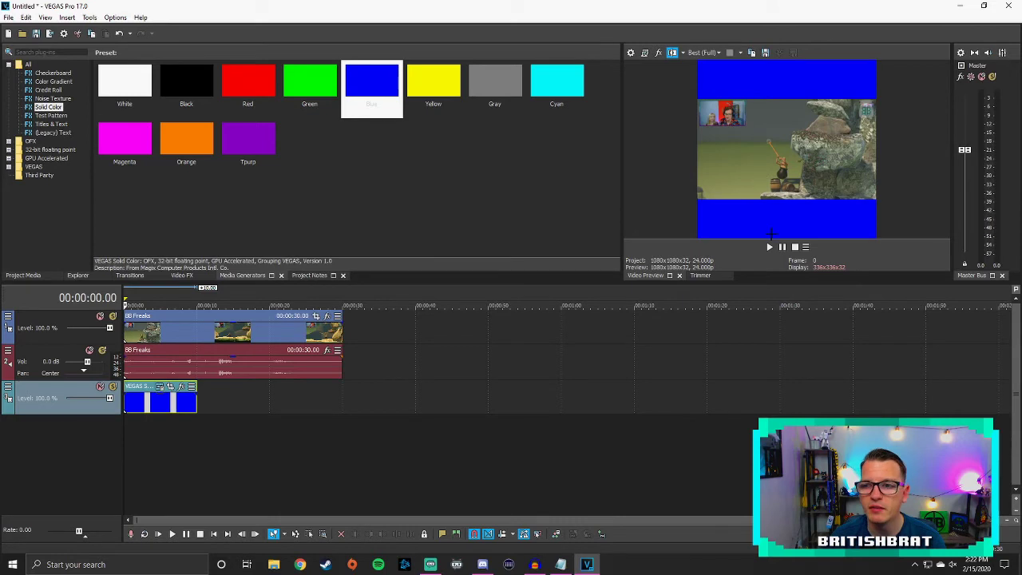
pyautogui.moveTo(196, 404); pyautogui.dragTo(338, 392)
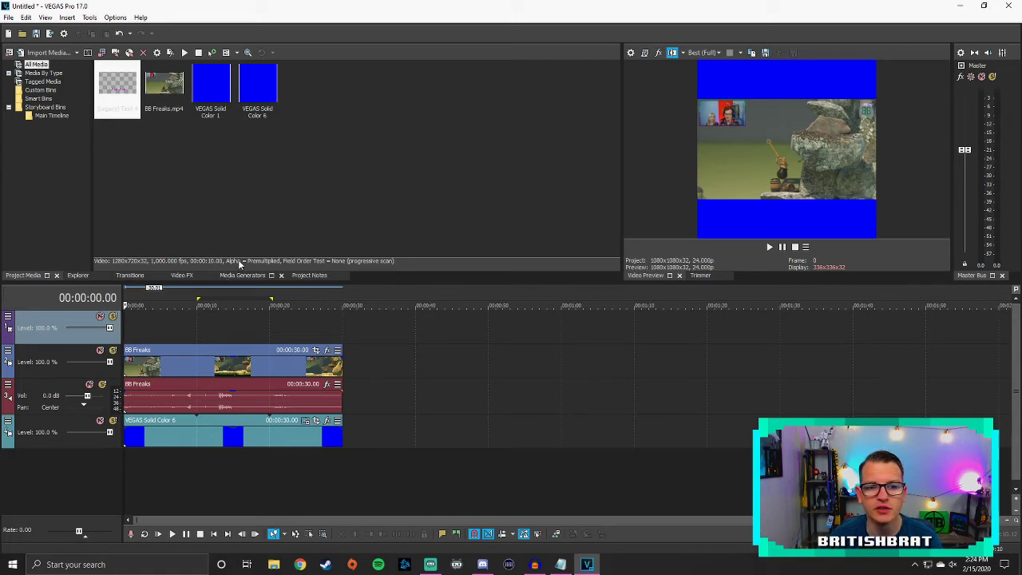
# Add the 8BIT INSTA legacy text preset at the start of the uppermost track and extend it to the end of the clip.
pyautogui.click(243, 275)
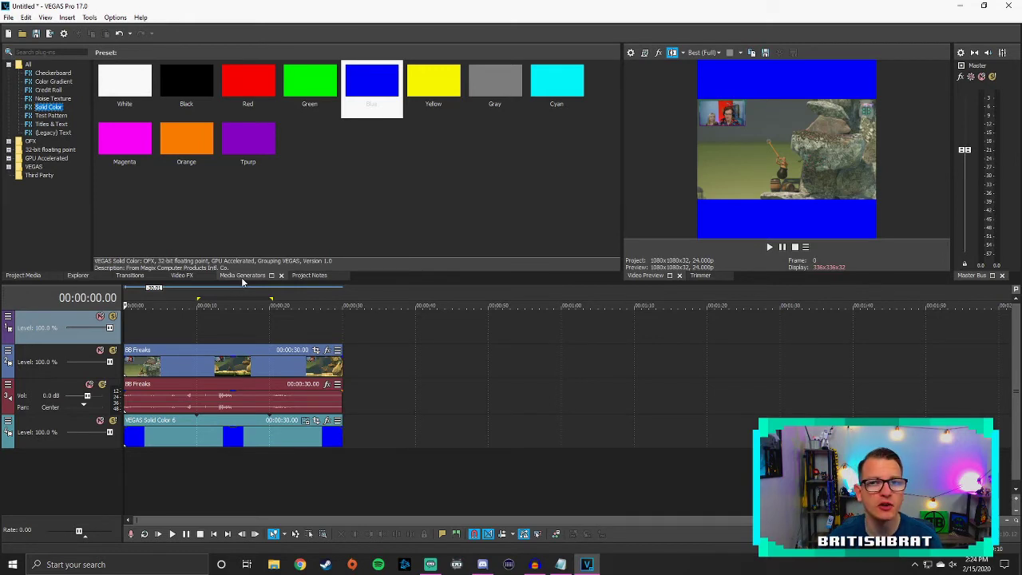
pyautogui.click(56, 133)
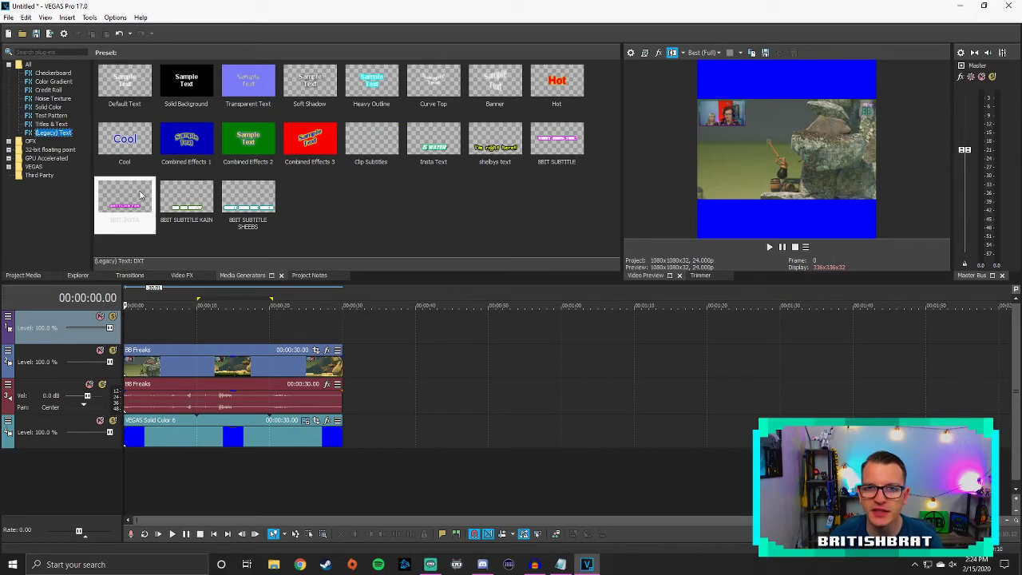
pyautogui.moveTo(140, 194); pyautogui.dragTo(131, 337)
pyautogui.click(290, 48)
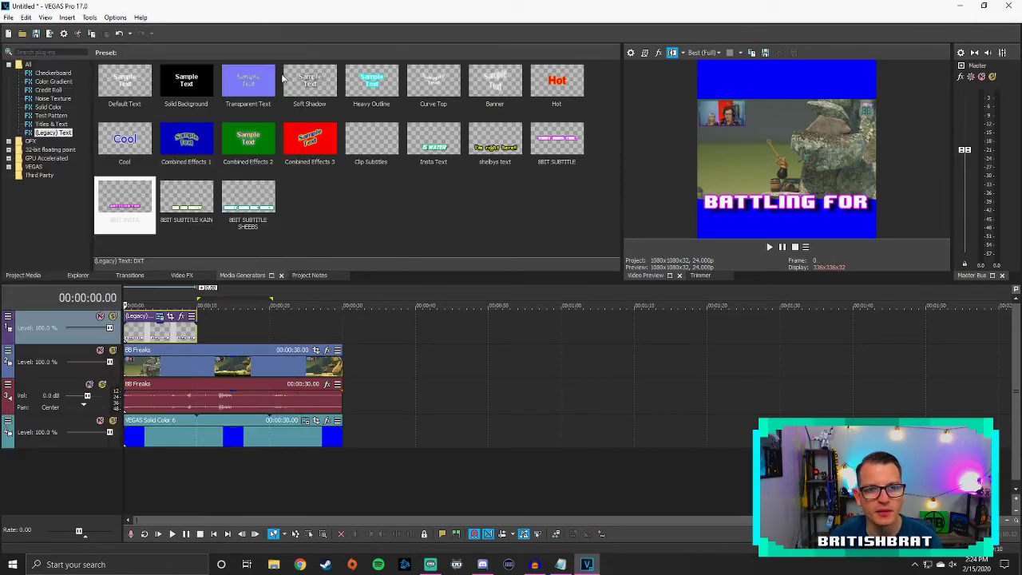
pyautogui.moveTo(196, 329); pyautogui.dragTo(342, 329)
# Replace the text event's wording with "TEST TEXT".
pyautogui.click(319, 318)
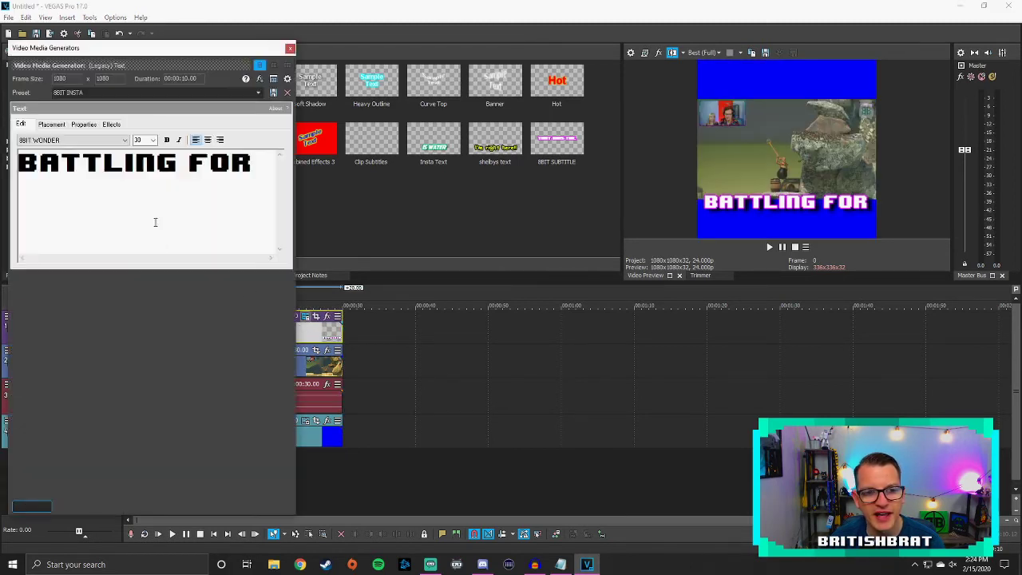
pyautogui.doubleClick(140, 162)
pyautogui.hotkey('ctrl', 'a')
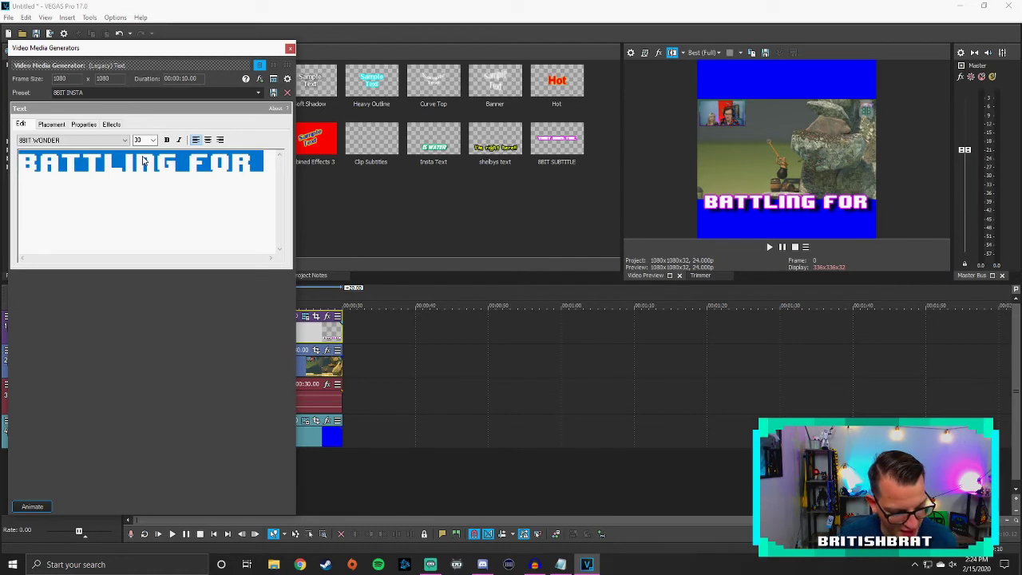
pyautogui.write('TEST TEXT')
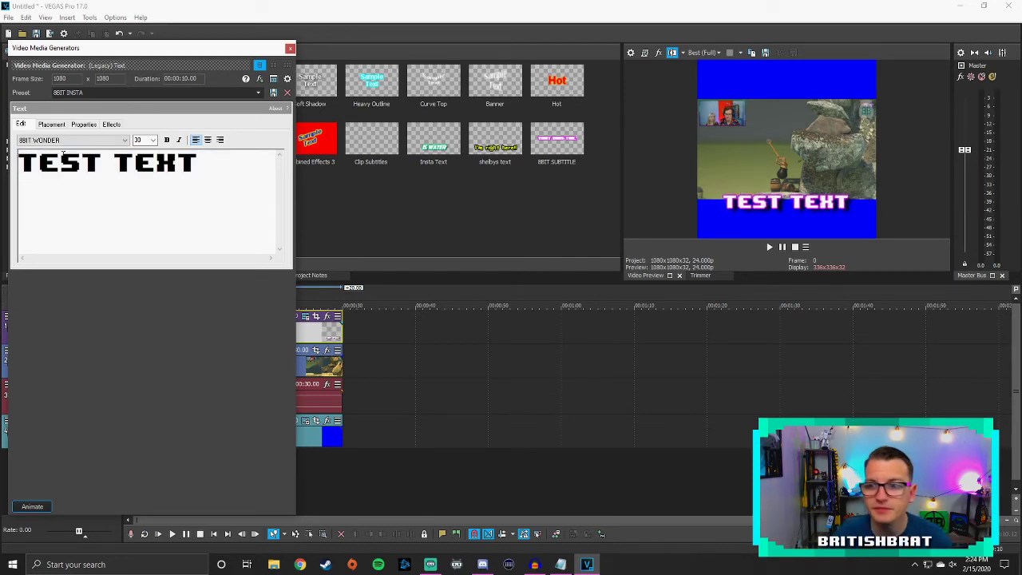
pyautogui.click(290, 48)
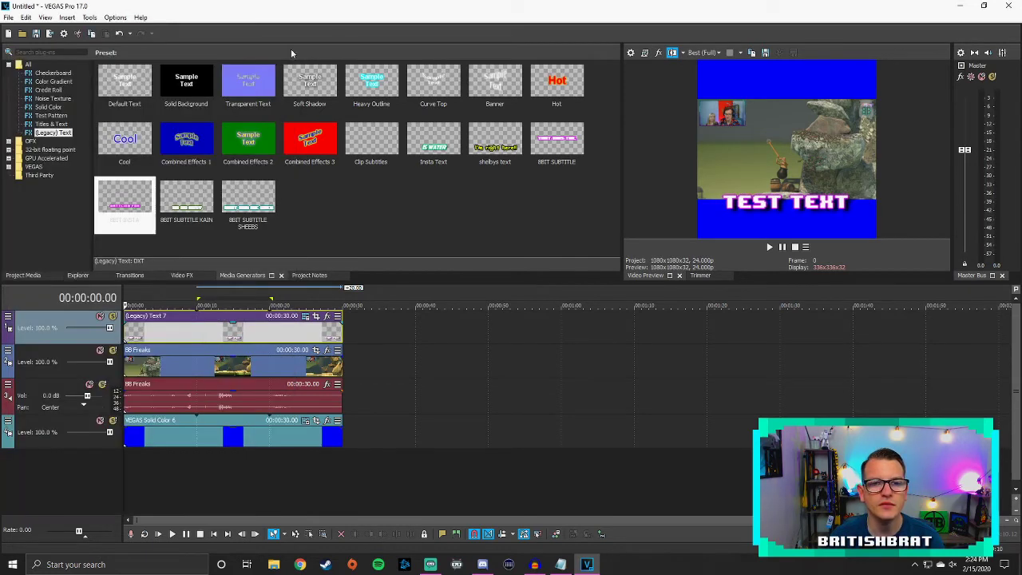
# Shift the text event's pan/crop area to a Y center of about 1,284, placing the text in the blue band above the video.
pyautogui.click(316, 317)
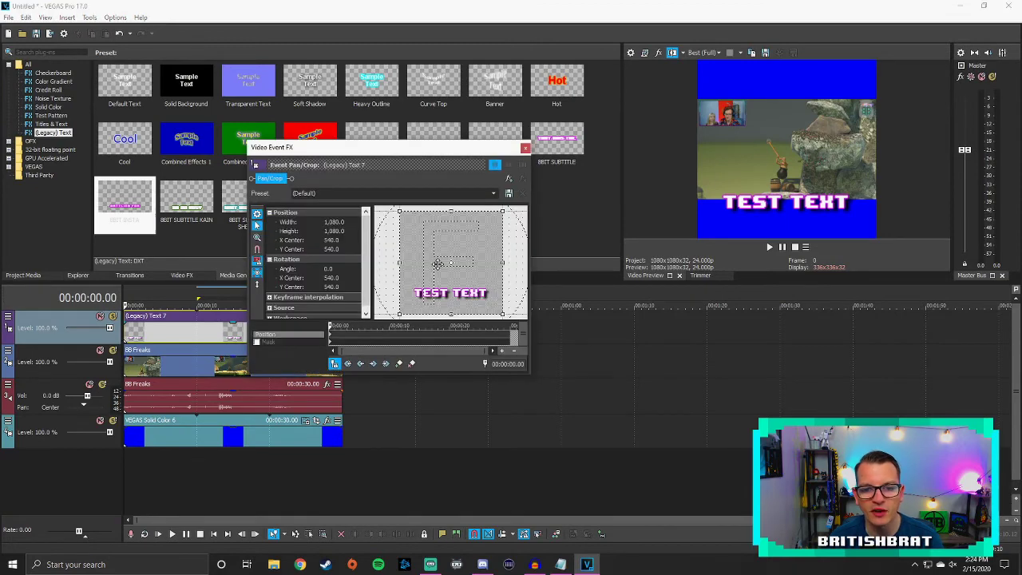
pyautogui.moveTo(449, 250); pyautogui.dragTo(450, 320)
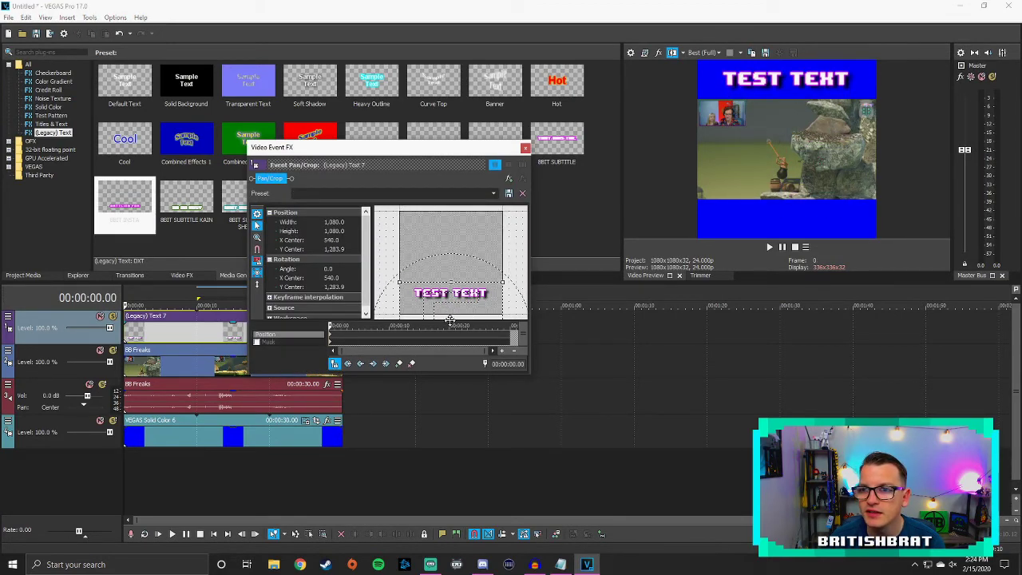
pyautogui.click(525, 148)
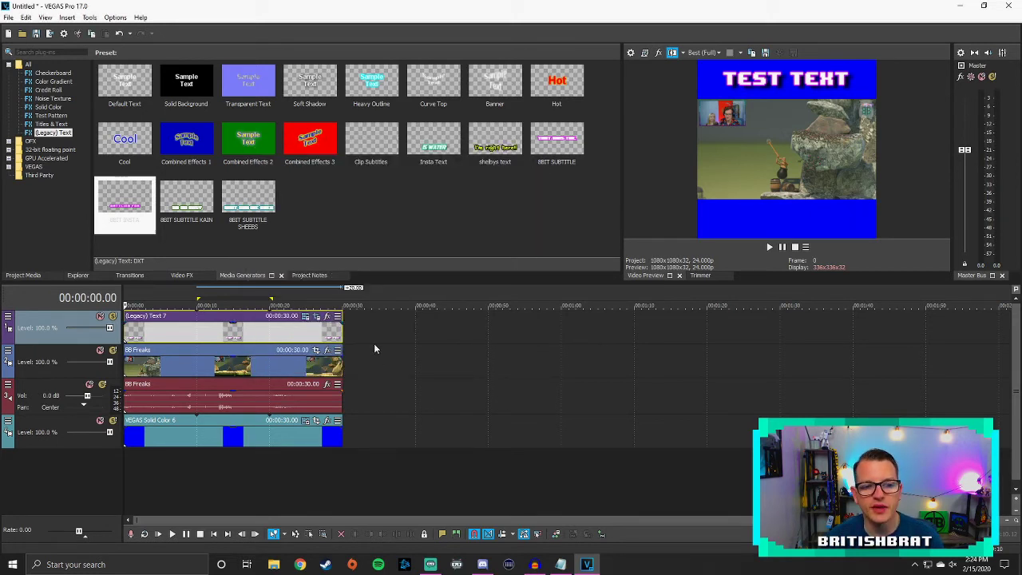
# Play the start of the timeline to preview the square video with its text and blue background.
pyautogui.press('space')
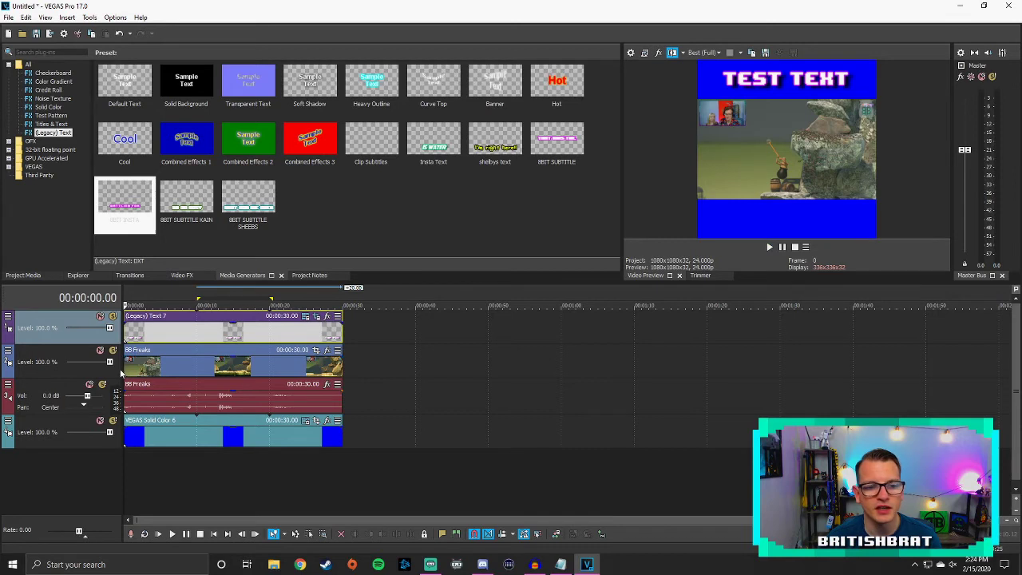
pyautogui.click(130, 369)
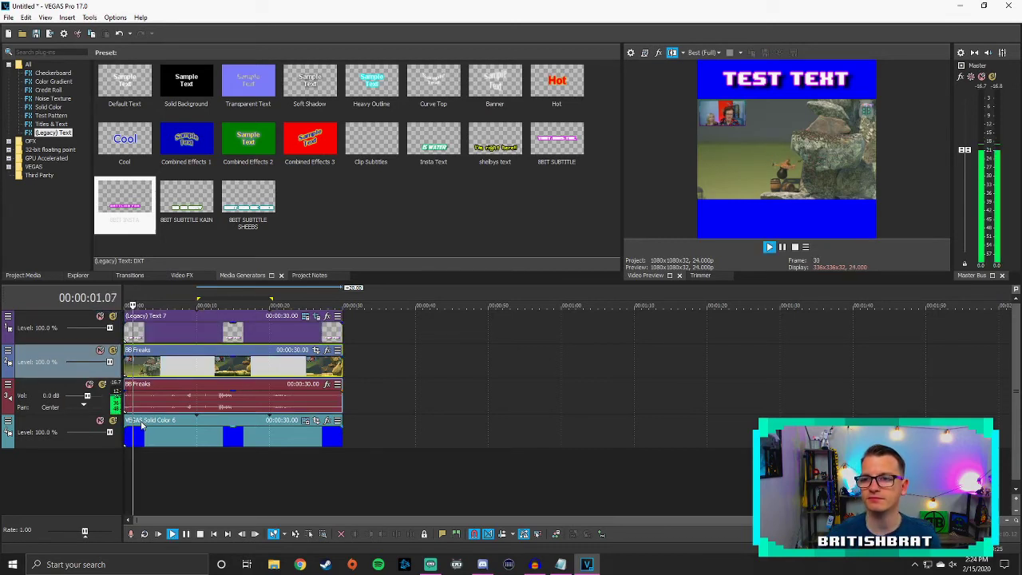
pyautogui.press('space')
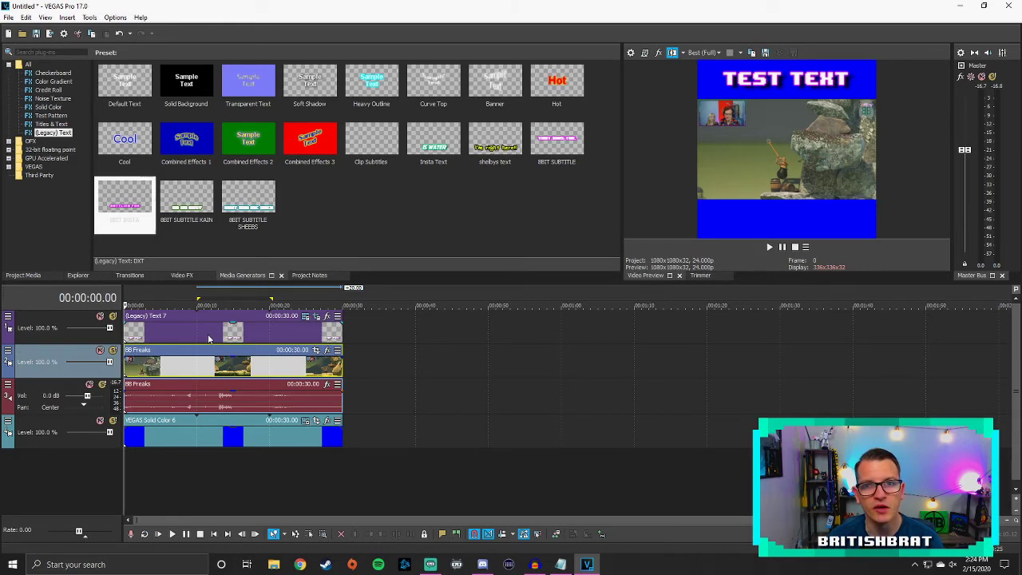
# Open the Render As settings and turn off the favorites-only filter so that all formats and templates are listed.
pyautogui.click(9, 16)
pyautogui.click(51, 102)
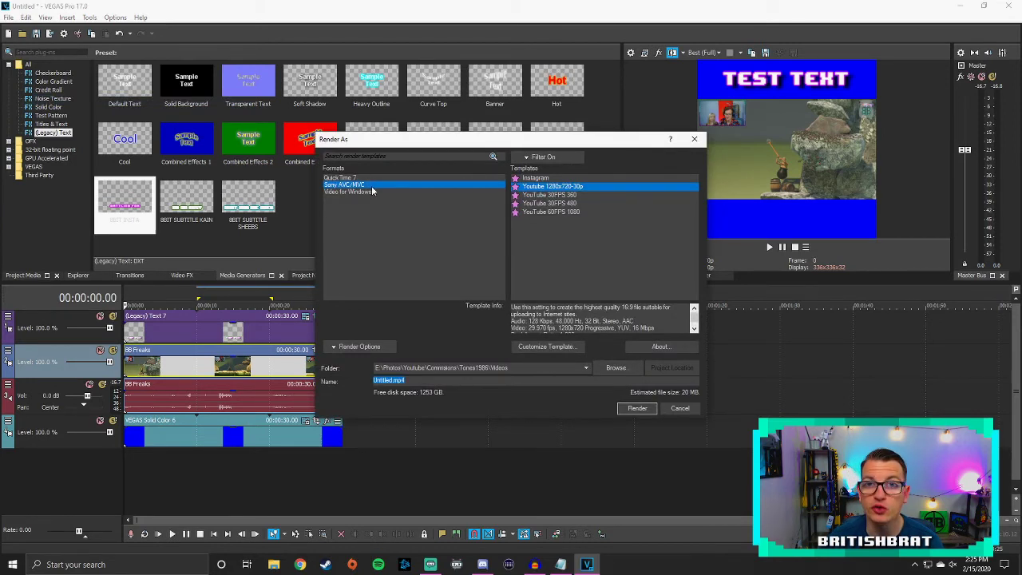
pyautogui.click(526, 159)
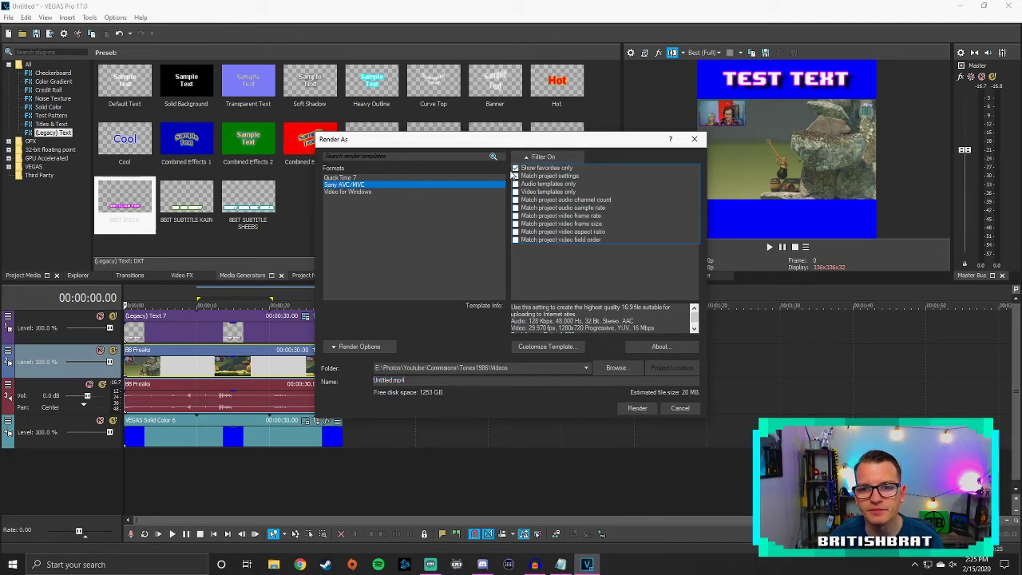
pyautogui.click(516, 168)
pyautogui.click(447, 347)
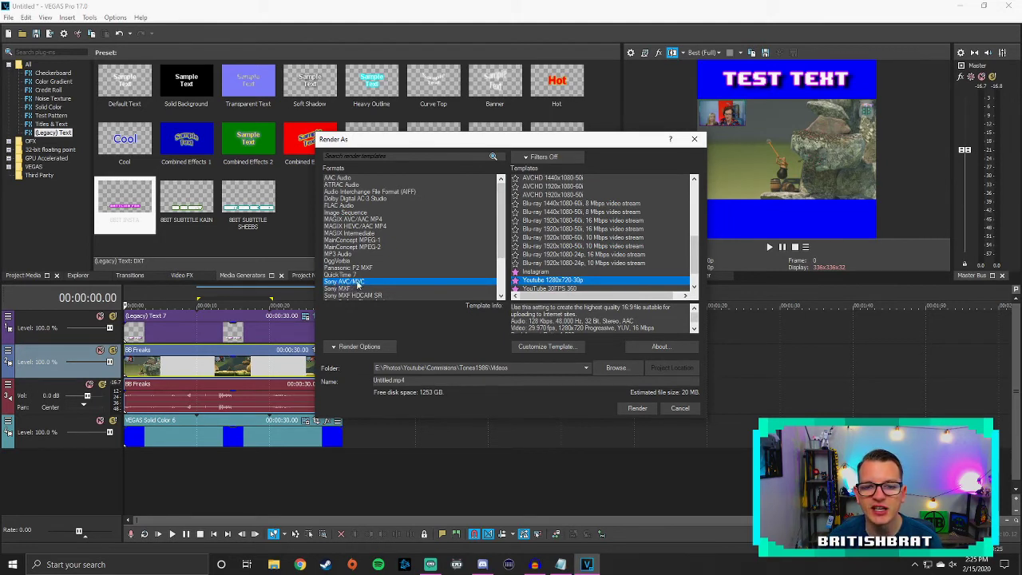
# Select the Internet 1280x720-30p template of the Sony AVC/MVC format.
pyautogui.moveTo(698, 257); pyautogui.dragTo(700, 189)
pyautogui.click(557, 179)
pyautogui.click(558, 187)
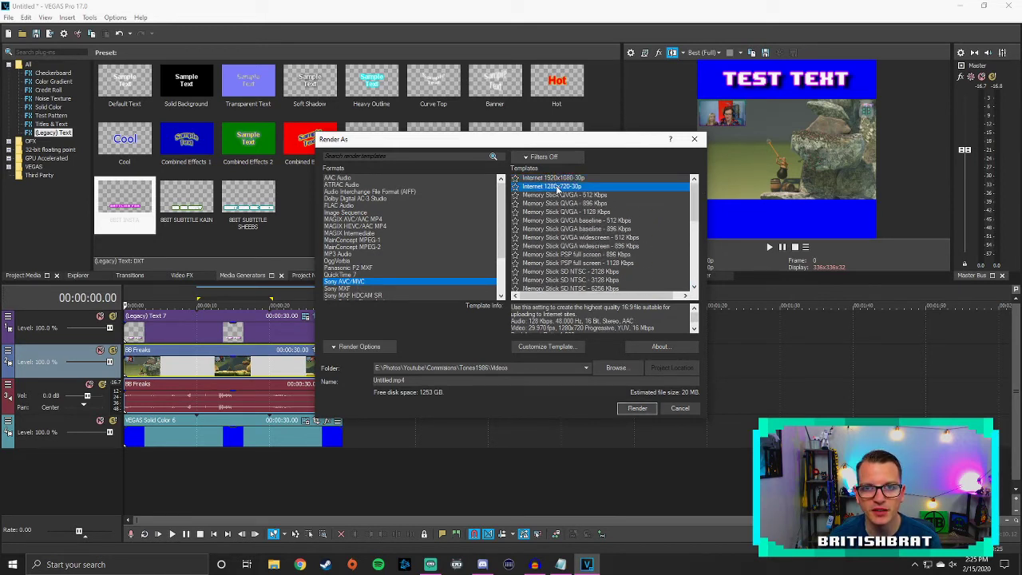
# Choose the Instagram template of the Sony AVC/MVC format and open its custom settings.
pyautogui.moveTo(698, 201); pyautogui.dragTo(697, 263)
pyautogui.click(551, 246)
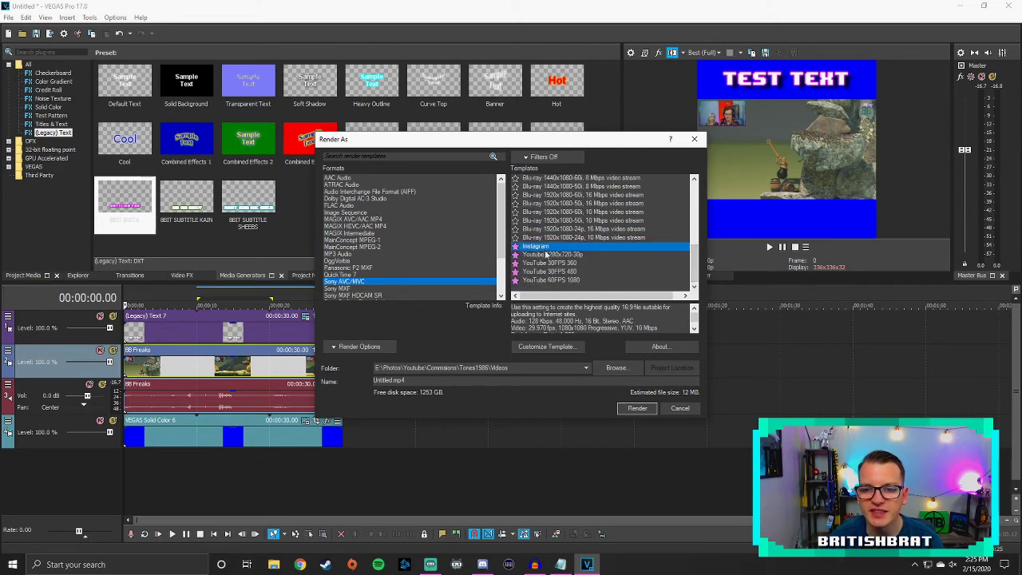
pyautogui.click(563, 346)
pyautogui.moveTo(529, 119); pyautogui.dragTo(490, 50)
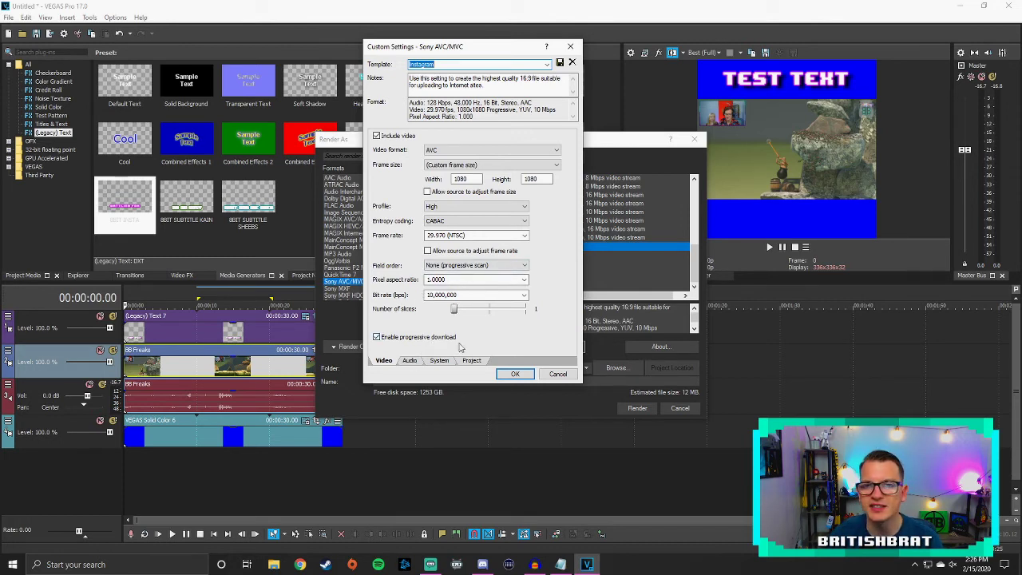
# Review the Instagram template's audio, system and project settings, and return to its video settings.
pyautogui.click(409, 362)
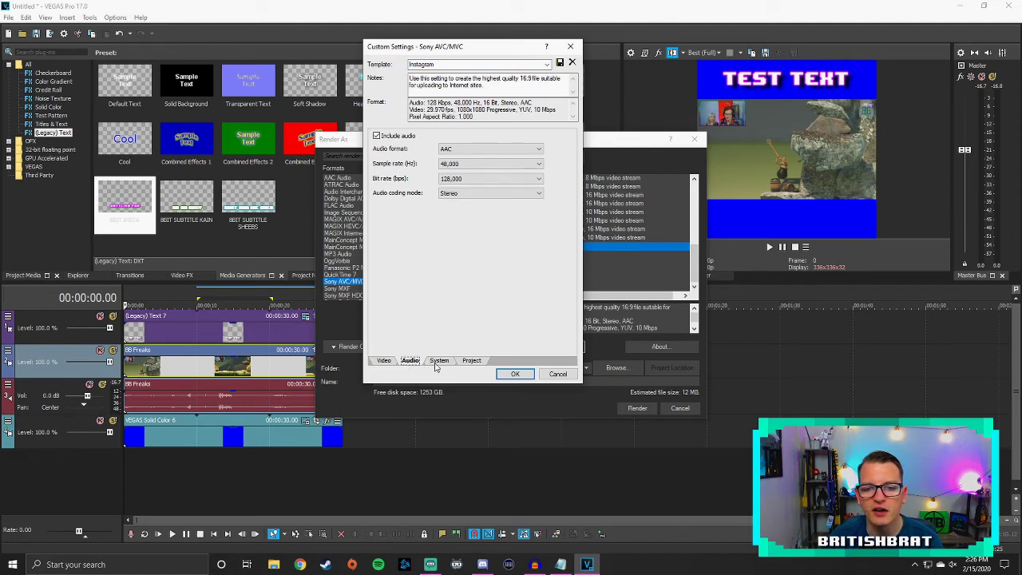
pyautogui.click(439, 361)
pyautogui.click(472, 361)
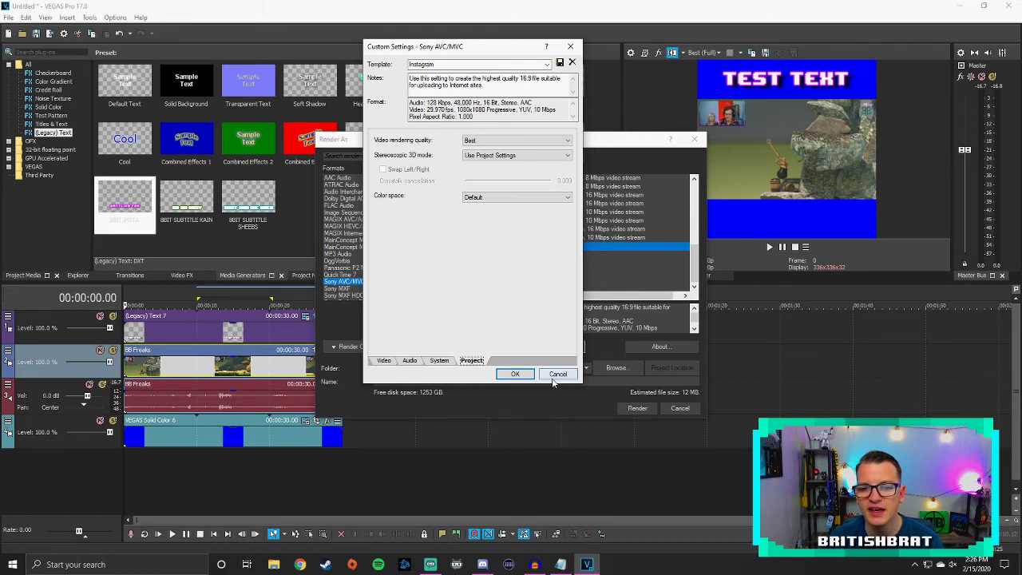
pyautogui.click(384, 360)
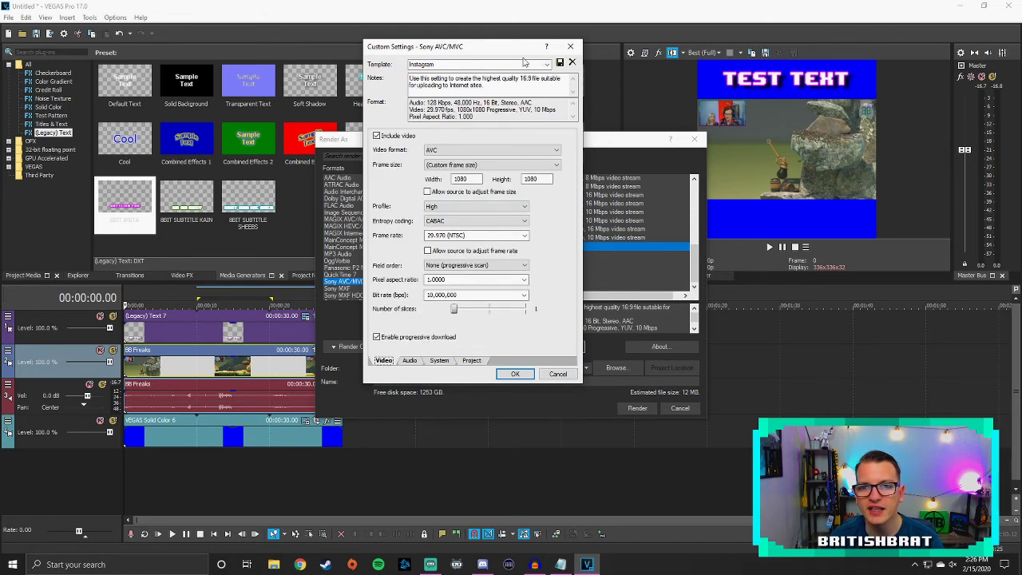